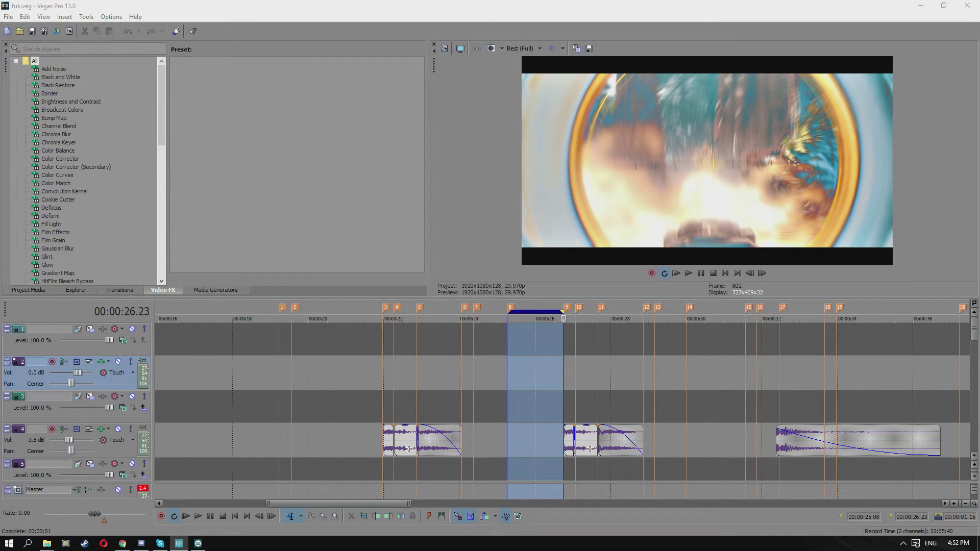
Step: Clear the time selection, zoom into the timeline and place the edit point at 00:00:25.27
left_click(509, 368)
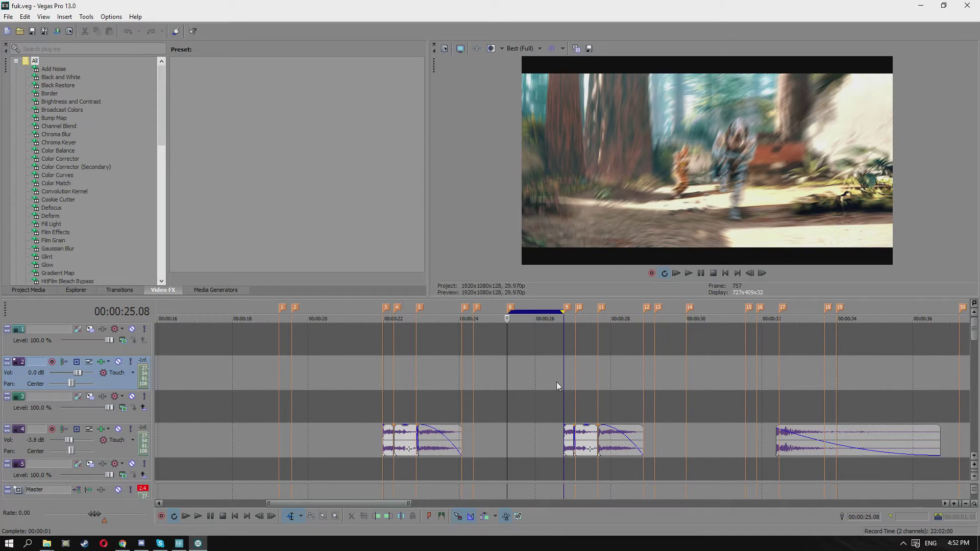
scroll(556, 382, "up", 3)
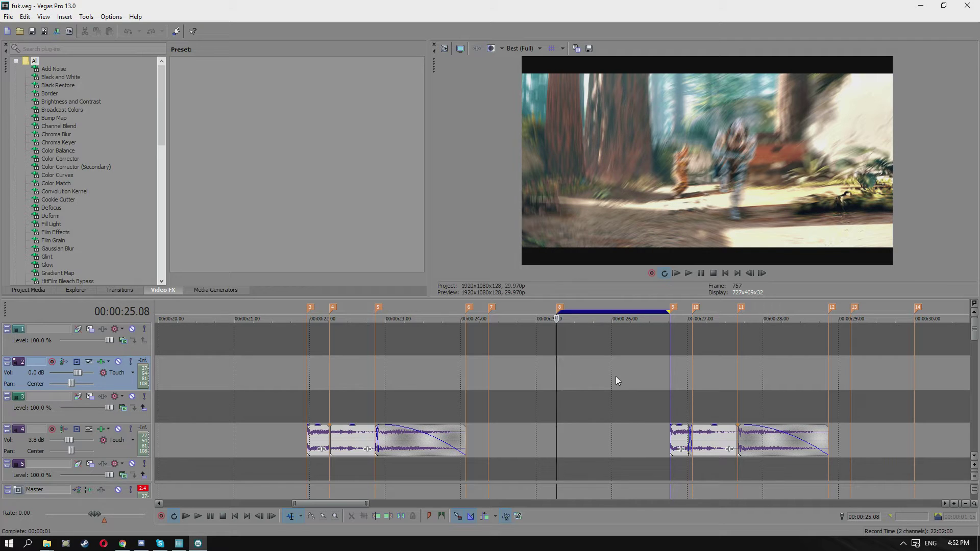
left_click(604, 360)
Step: Advance the edit point to 00:00:26.00 and check the 1920x1080, 29.970 fps project video properties
scroll(604, 355, "up", 2)
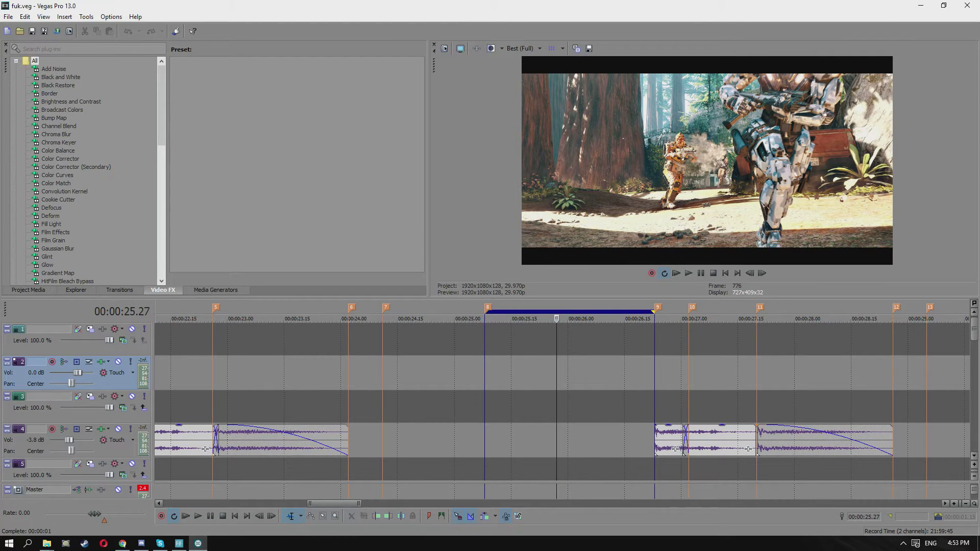
key("Right")
key("Right")
key("Right")
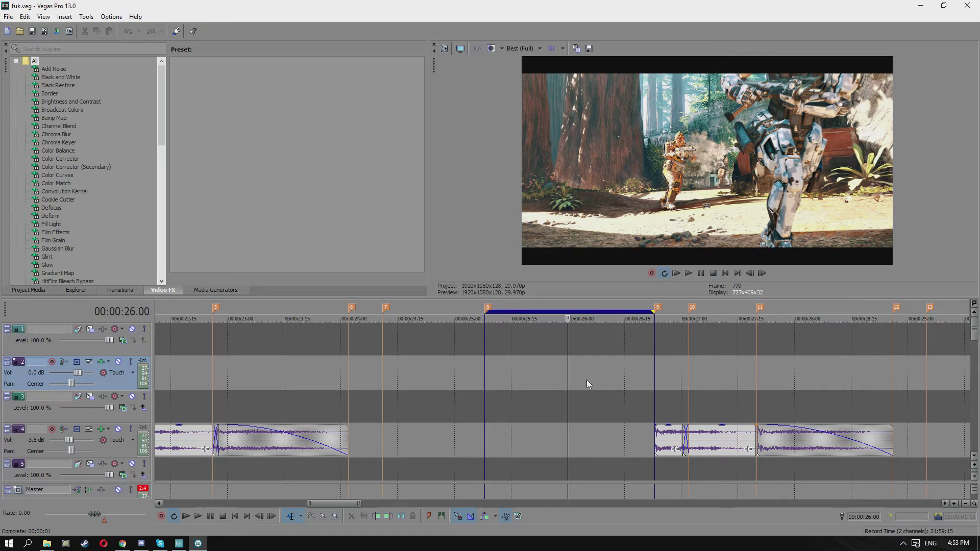
left_click(444, 48)
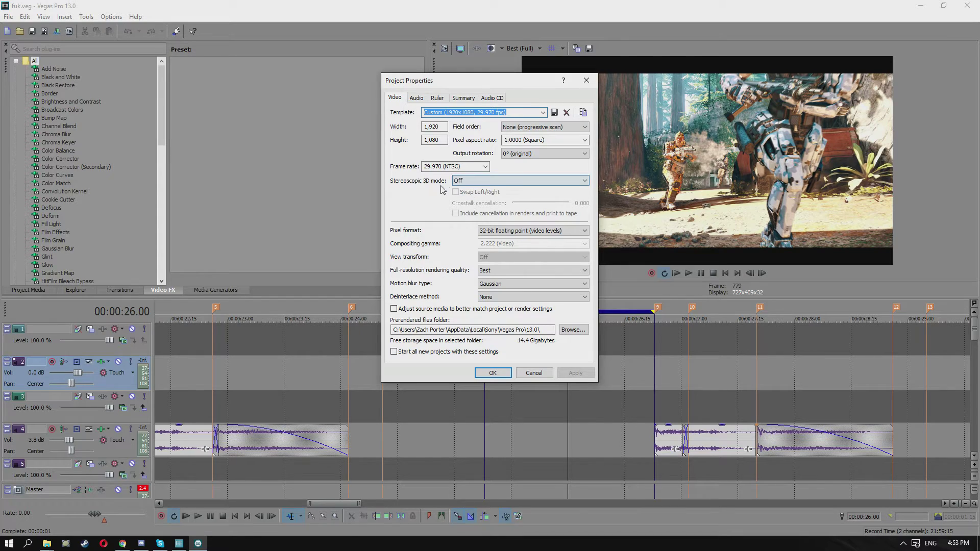
left_click(586, 81)
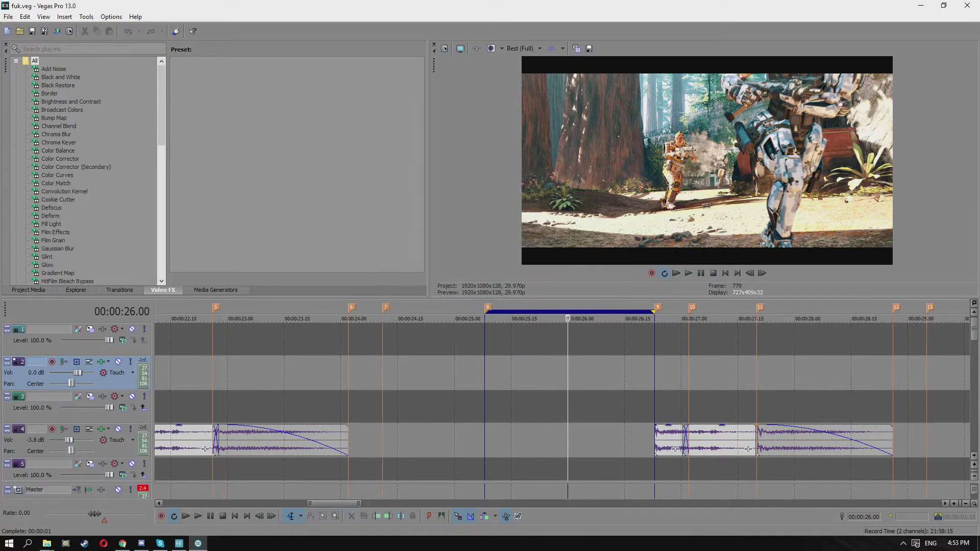
Step: Start a Render As and customize the 2560x1440 @ 45FPS AVI template
left_click(8, 16)
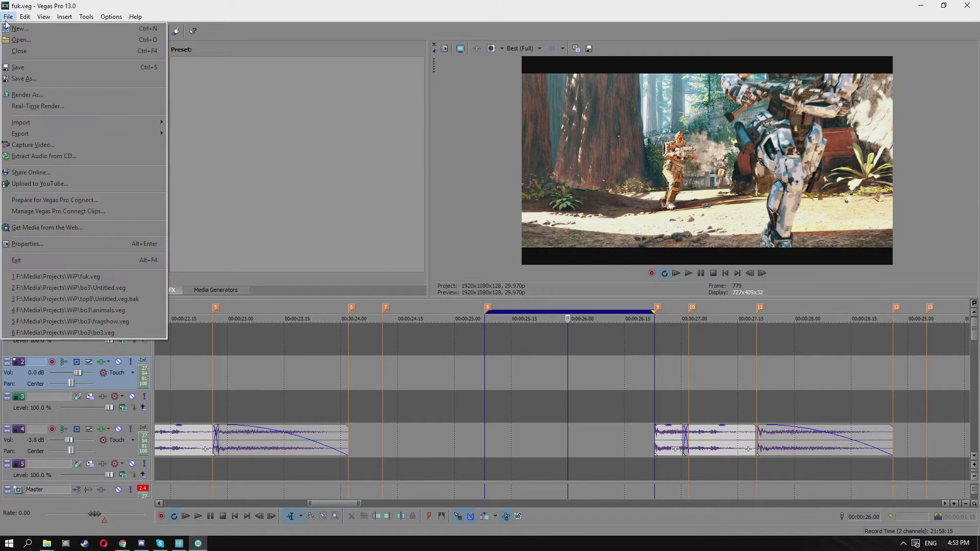
left_click(27, 93)
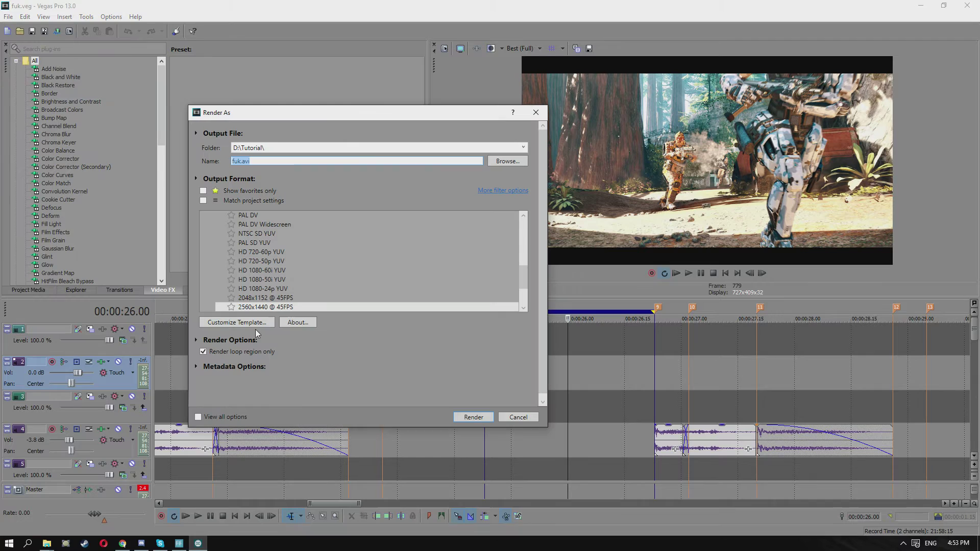
left_click(251, 322)
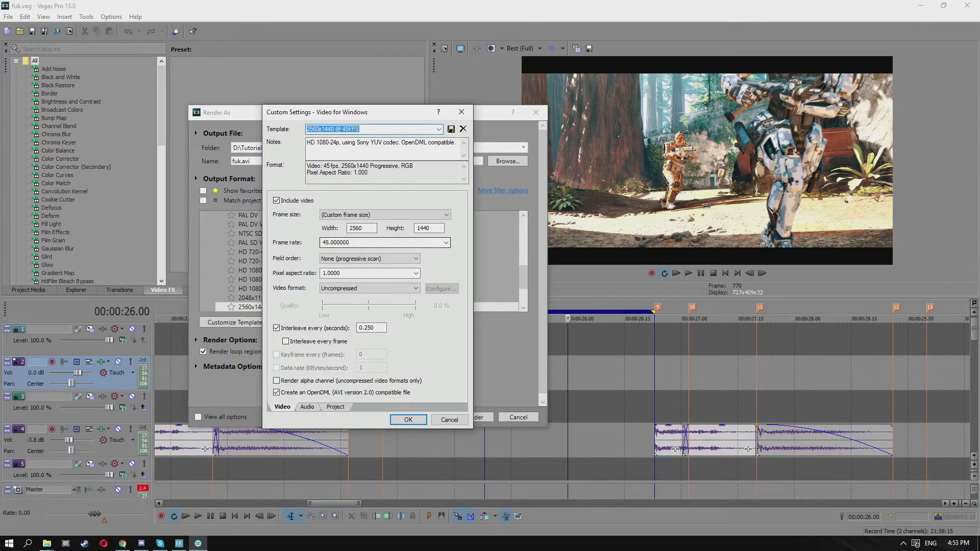
Step: Check the 45 fps frame rate, 2560x1440 frame size and the template's audio settings
double_click(323, 243)
left_click(362, 228)
left_click(428, 228)
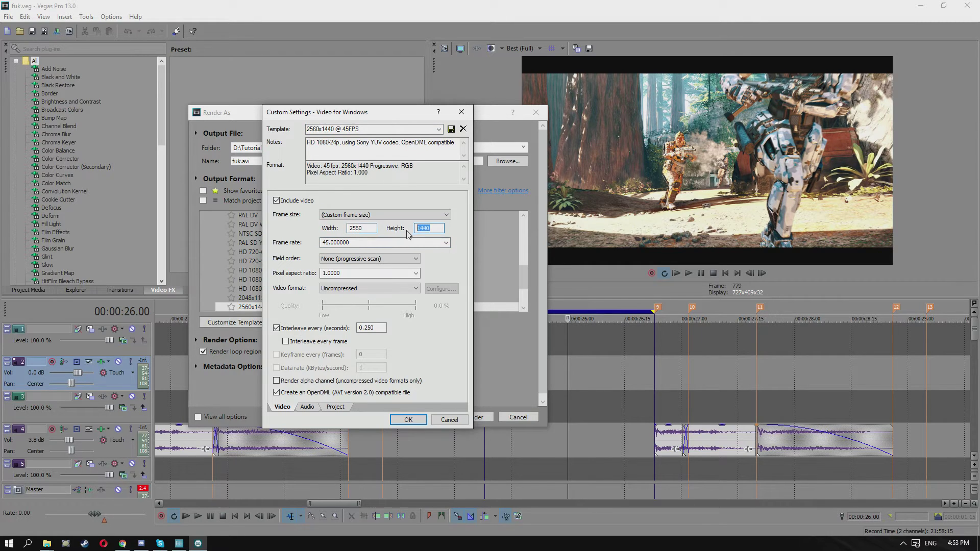
left_click(431, 228)
left_click(308, 408)
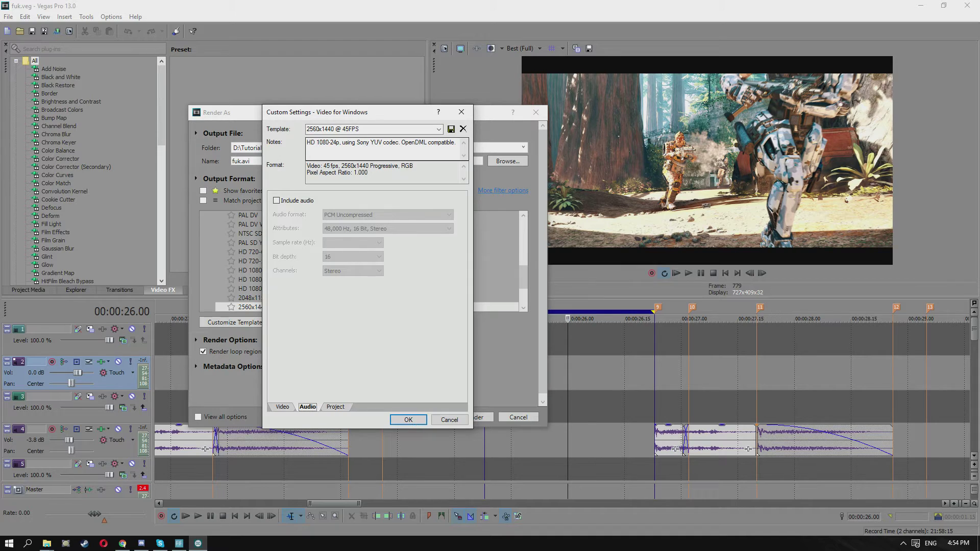
Step: Close the custom settings and render the loop region as fuk.avi in D:\Tutorial
left_click(461, 112)
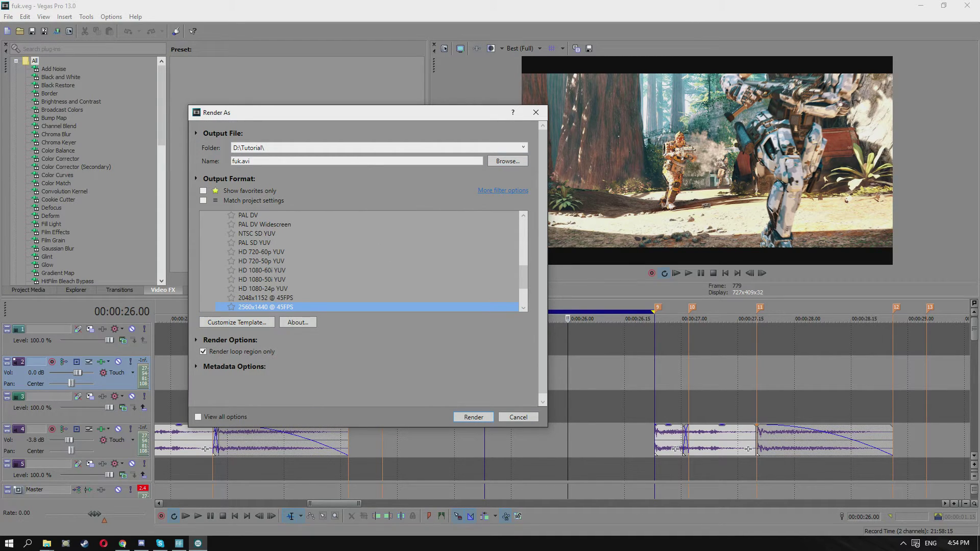
left_click(233, 161)
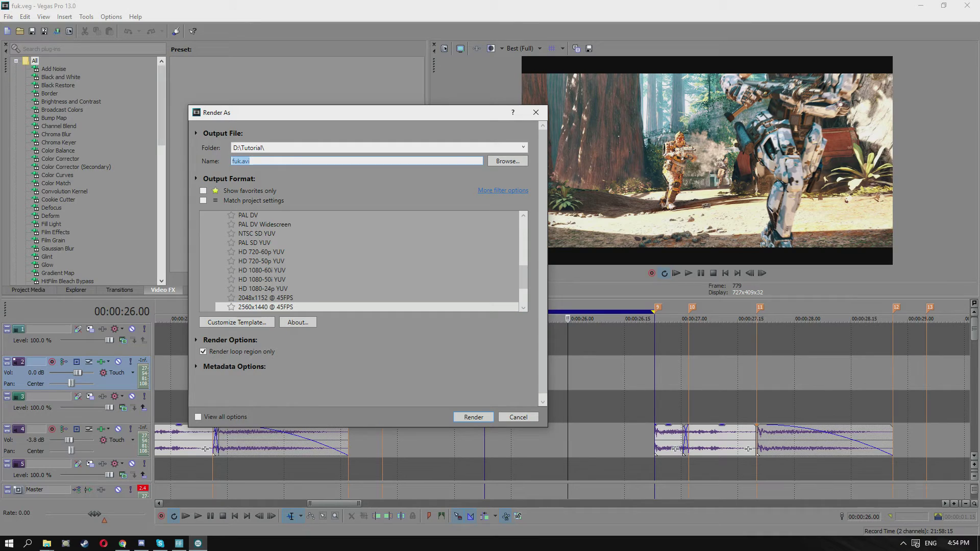
double_click(237, 161)
key("Return")
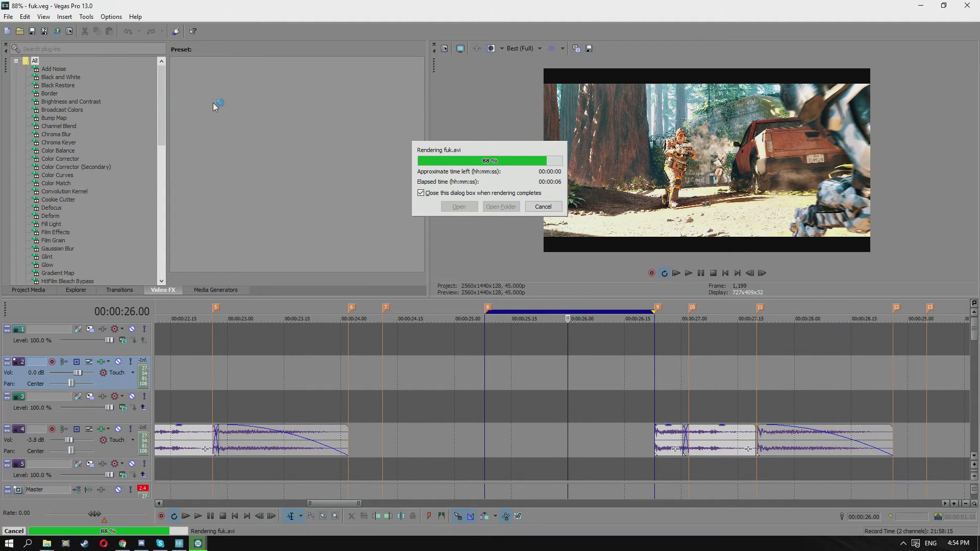
Step: Start a new Render As and choose the Wave (Microsoft) Default Template with customization
left_click(8, 16)
left_click(31, 95)
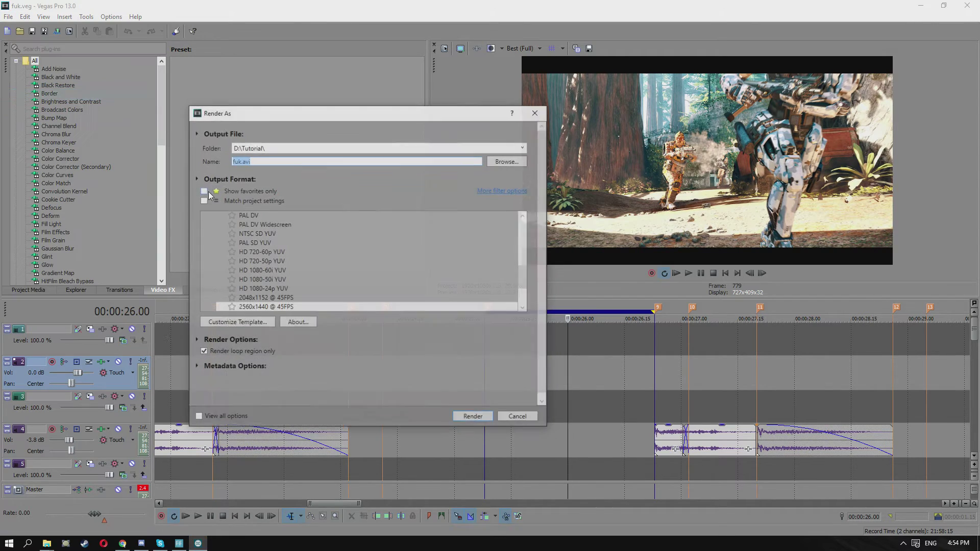
left_click(281, 270)
scroll(281, 268, "up", 1)
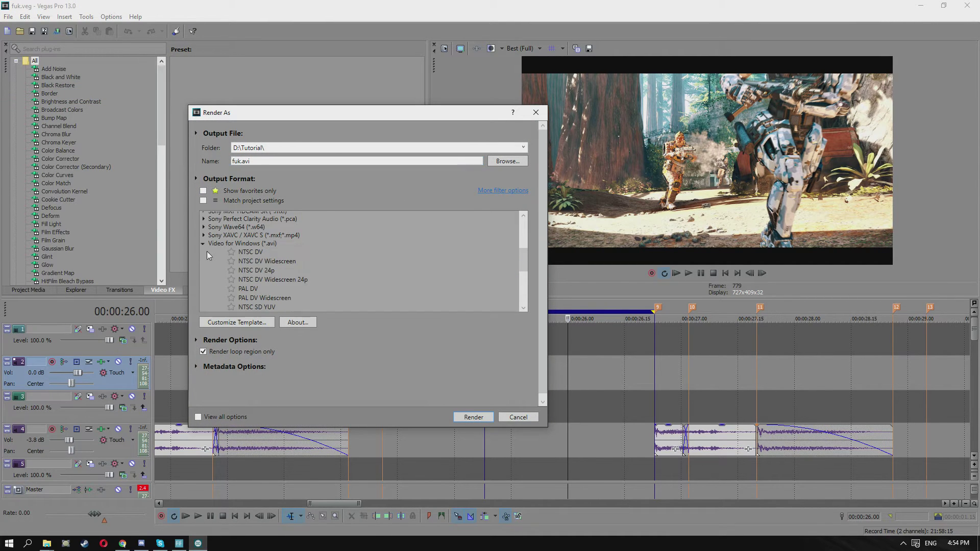
left_click(203, 246)
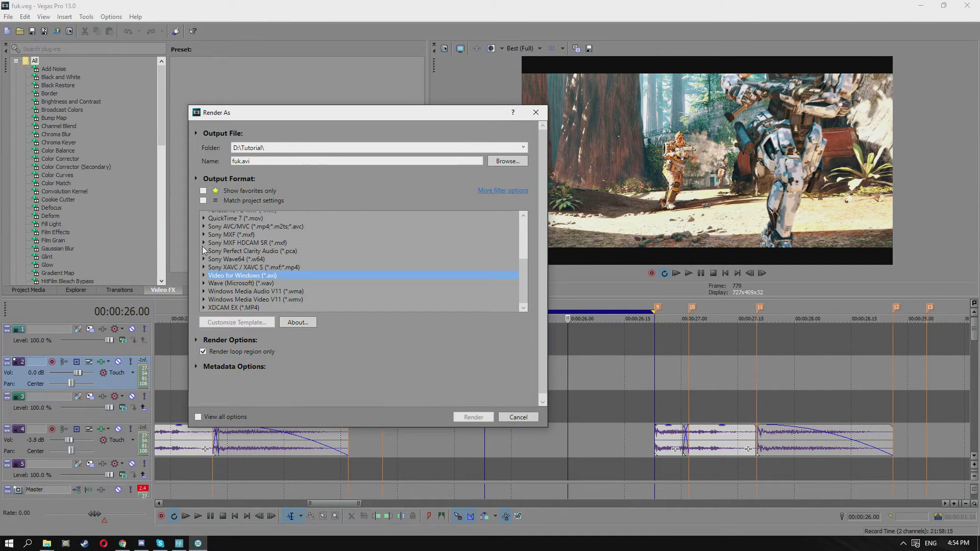
left_click(204, 283)
scroll(220, 276, "down", 5)
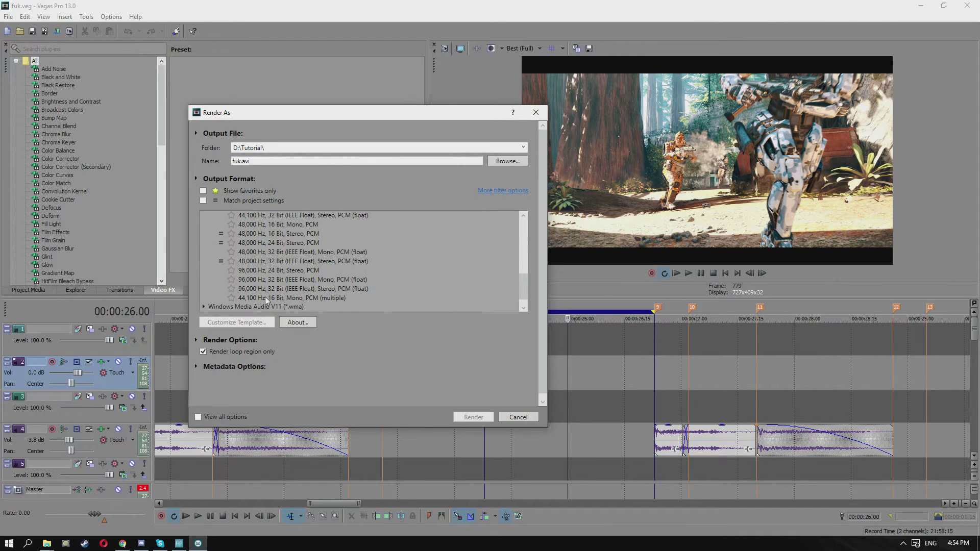
scroll(265, 296, "up", 2)
left_click(250, 218)
left_click(237, 322)
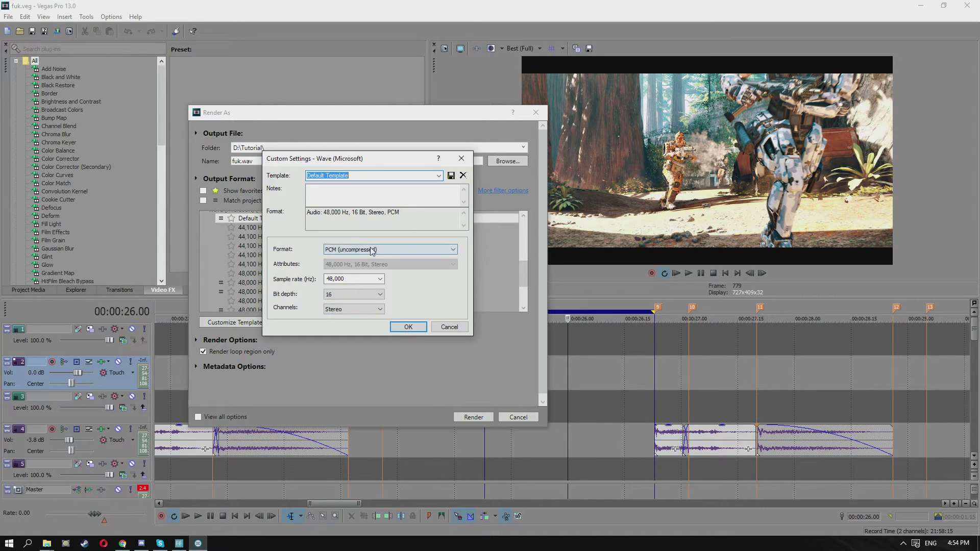
Step: Name the output 'audio' and render the 48,000 Hz, 16-bit stereo WAV
left_click(405, 329)
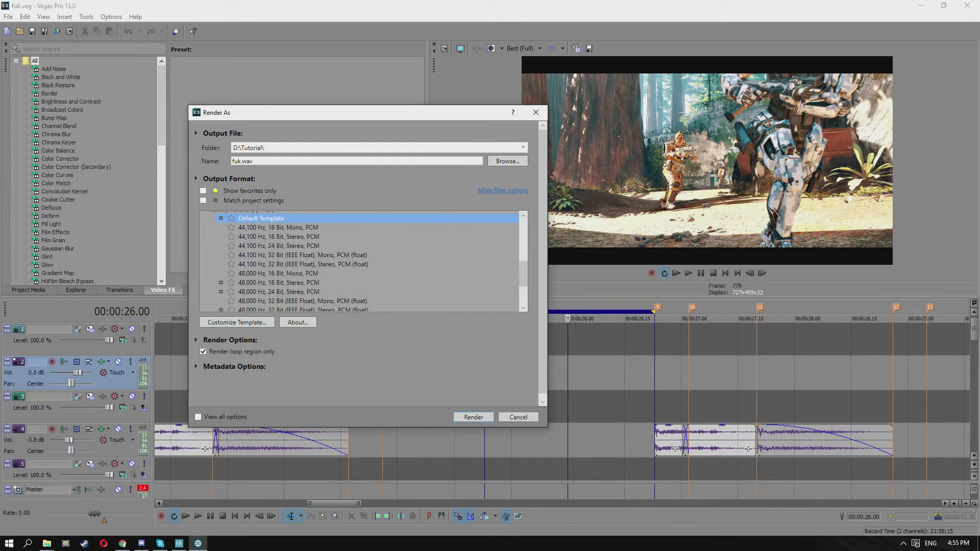
left_click(304, 163)
type("audio")
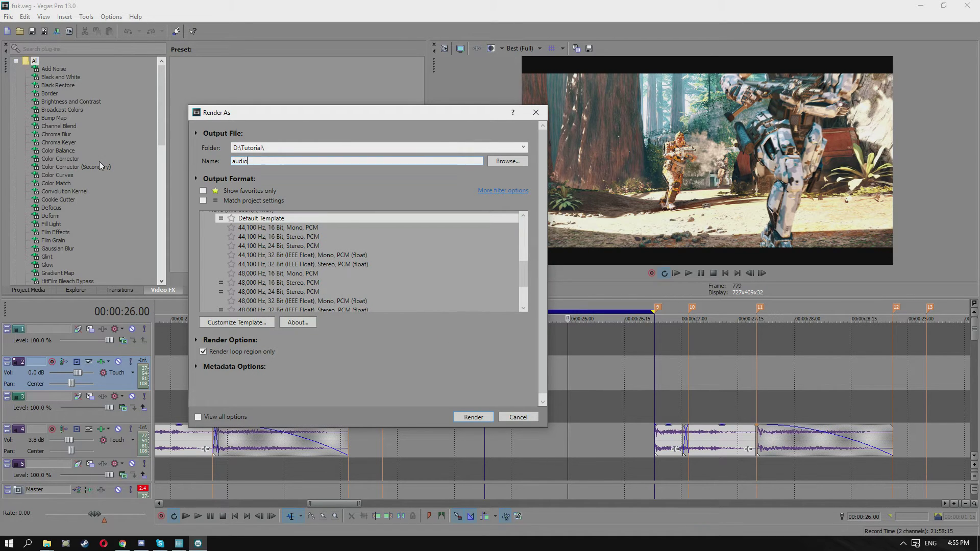
key("Return")
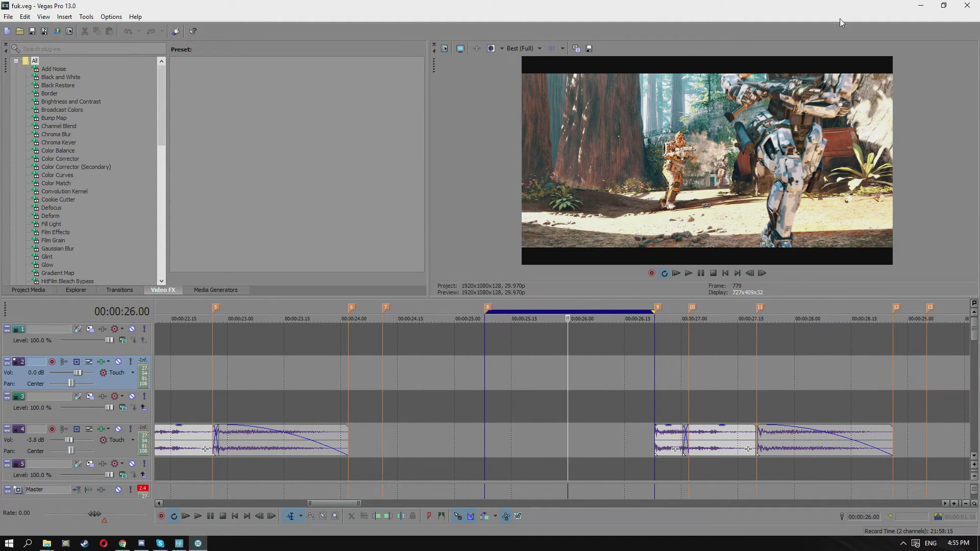
Step: Close Vegas Pro and open the MeGUI folder through the desktop Quick shortcut
left_click(966, 6)
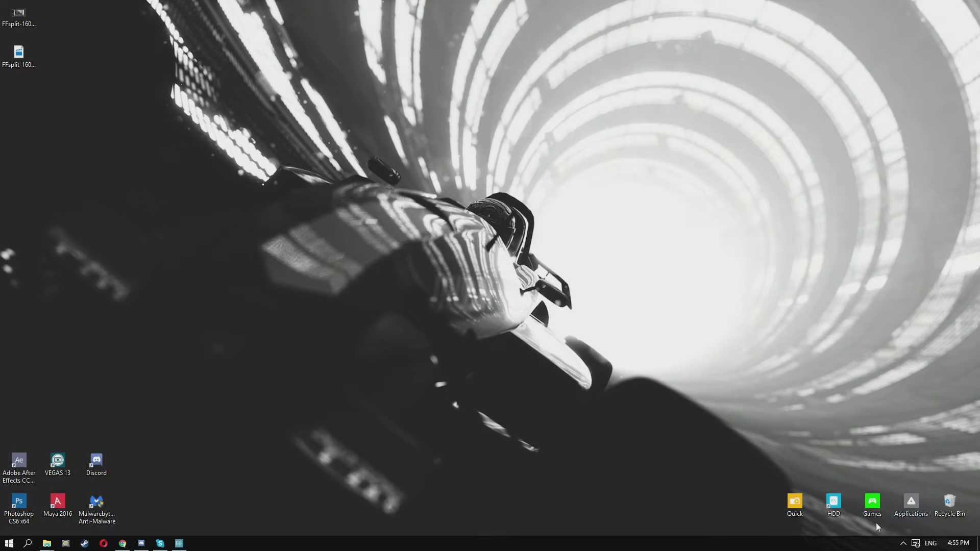
double_click(794, 502)
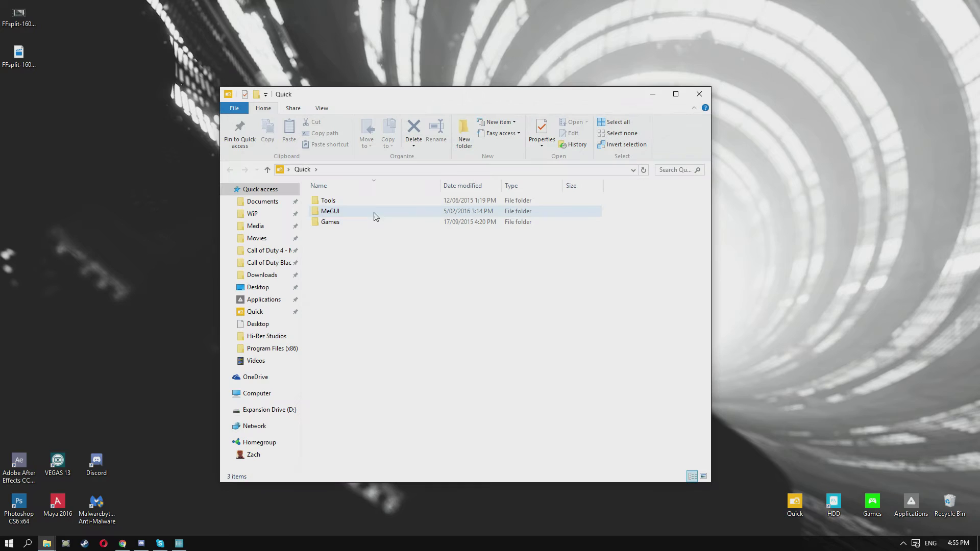
left_click(357, 213)
double_click(357, 213)
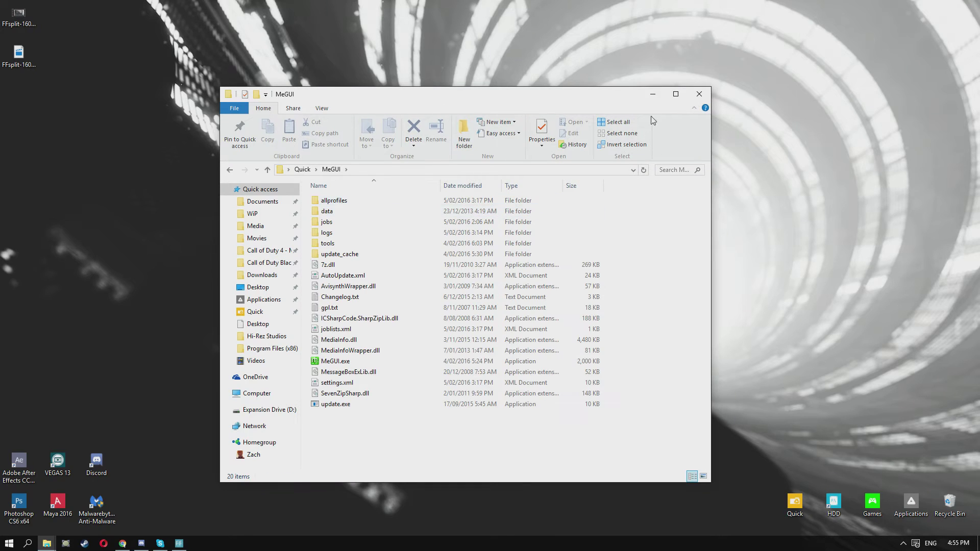
Step: Launch MeGUI.exe and close File Explorer
double_click(362, 362)
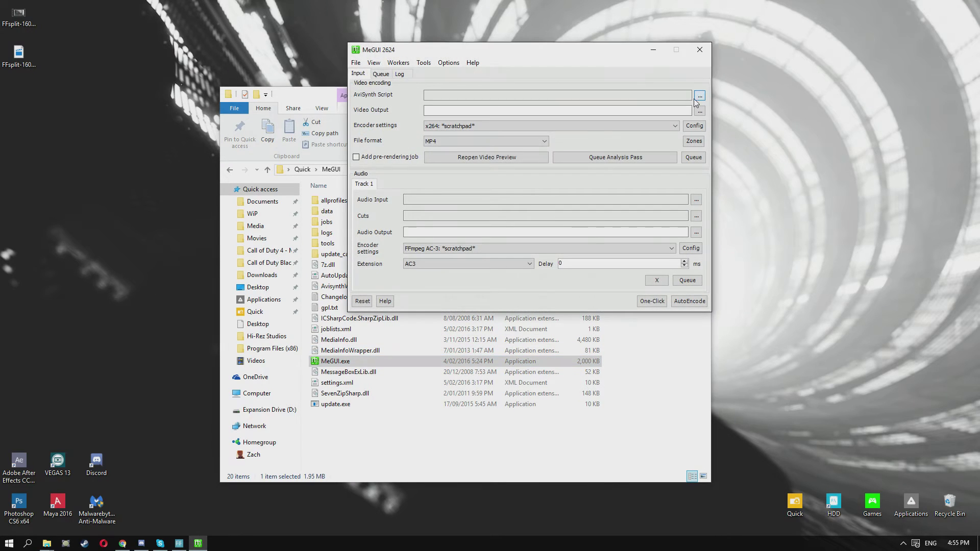
left_click(315, 100)
left_click(700, 95)
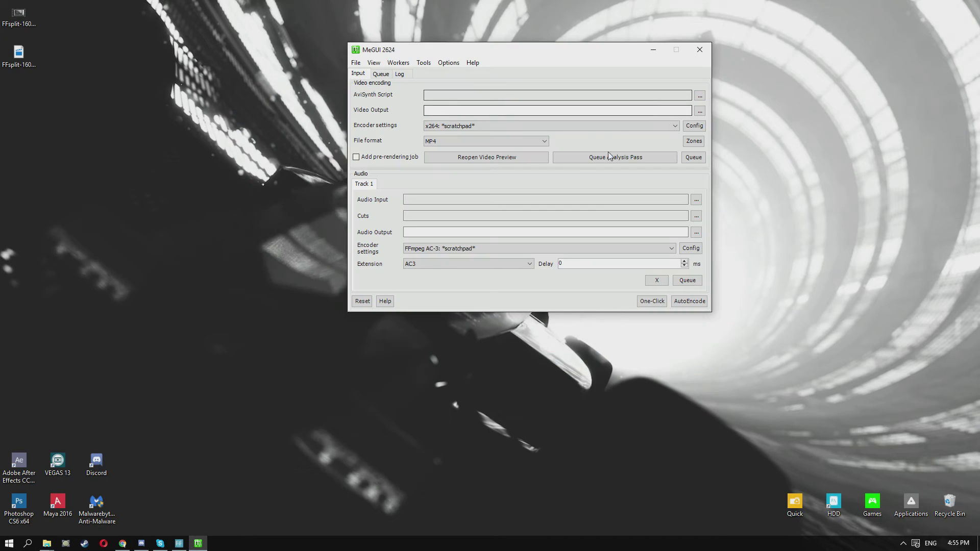
Step: Build an AviSynth script from fuk.avi using AviSource and load the saved fuk.avs as input
left_click(424, 62)
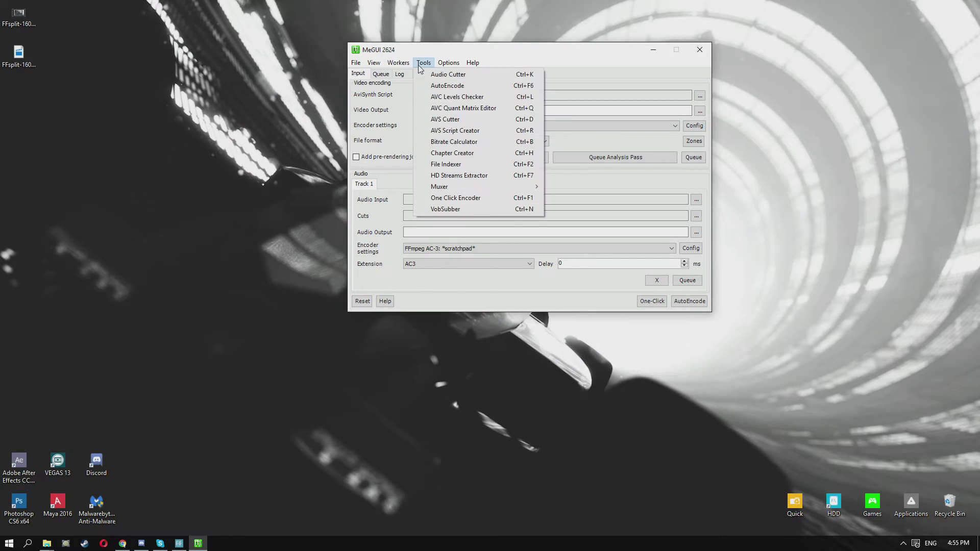
left_click(452, 131)
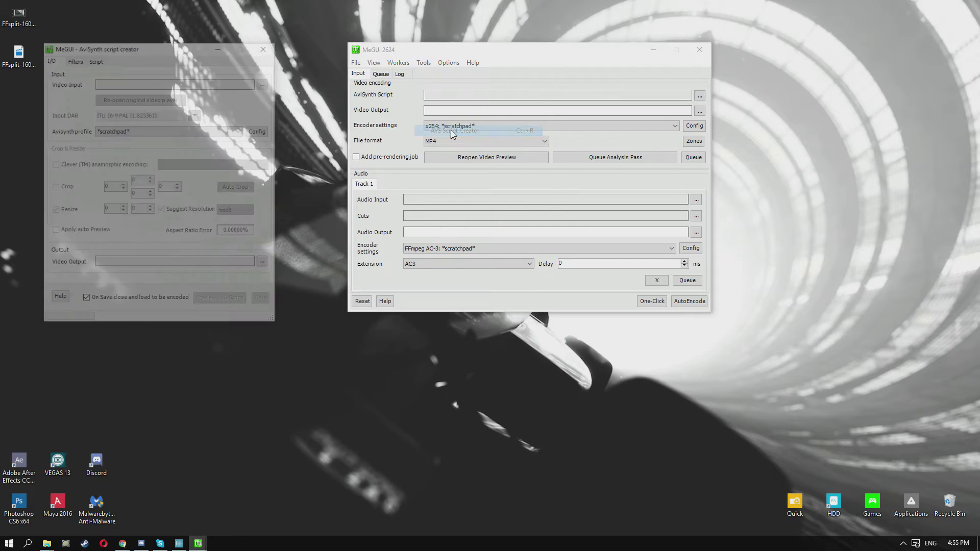
left_click(265, 83)
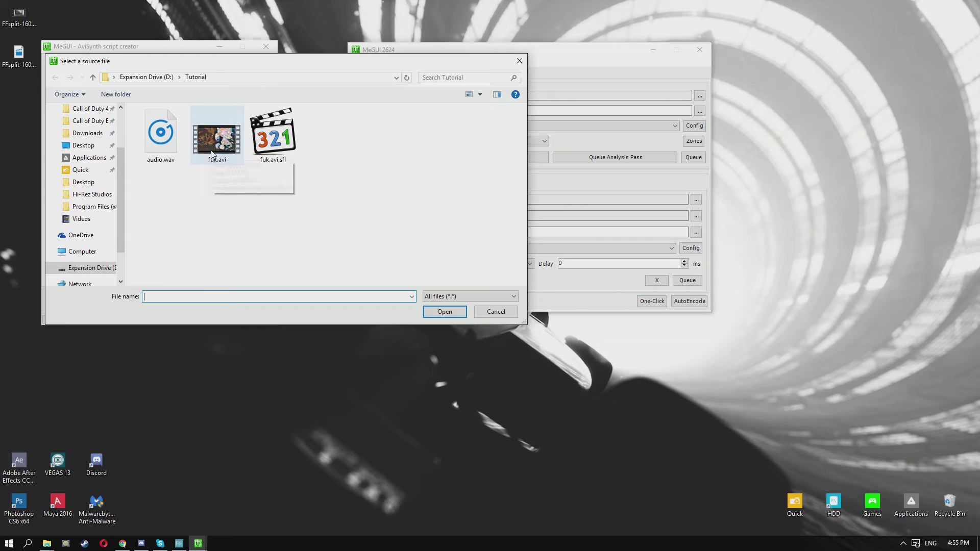
double_click(210, 141)
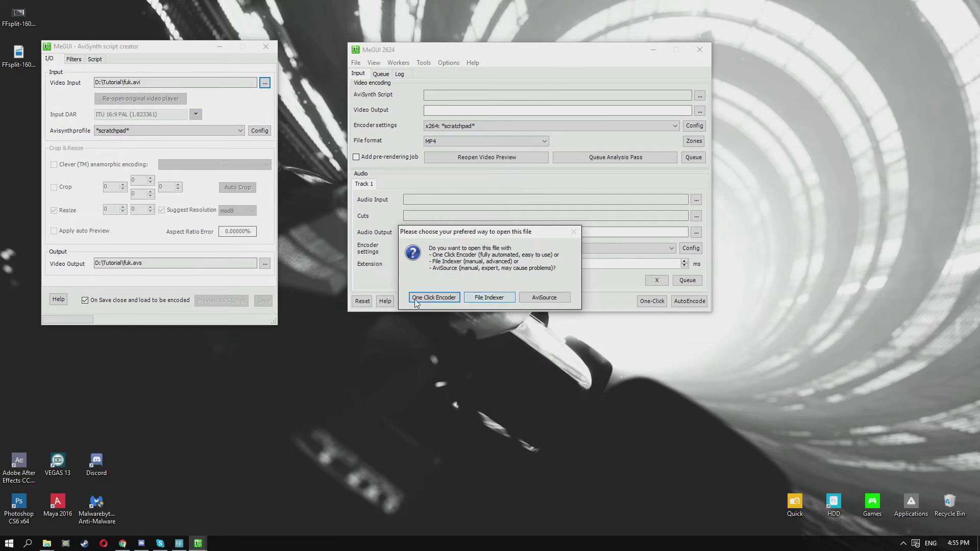
left_click(531, 297)
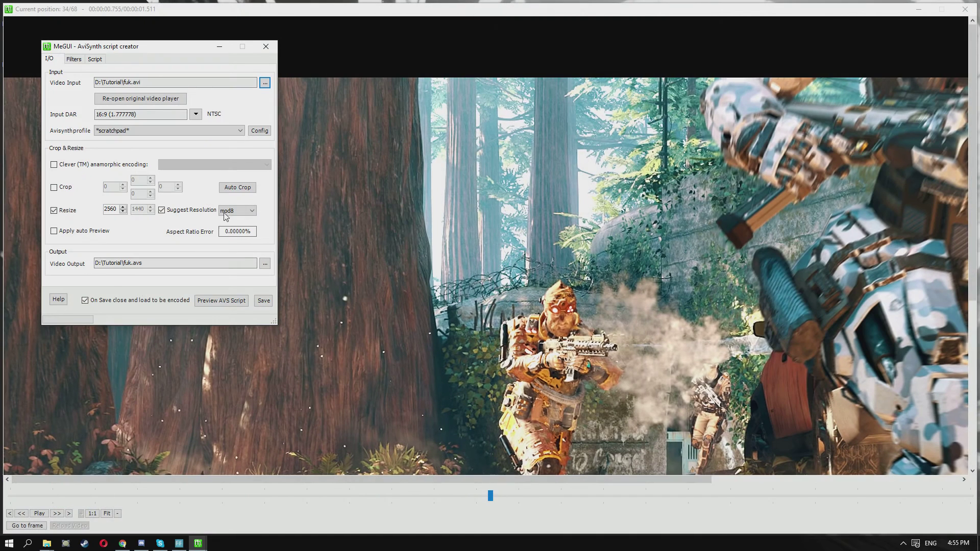
left_click(263, 301)
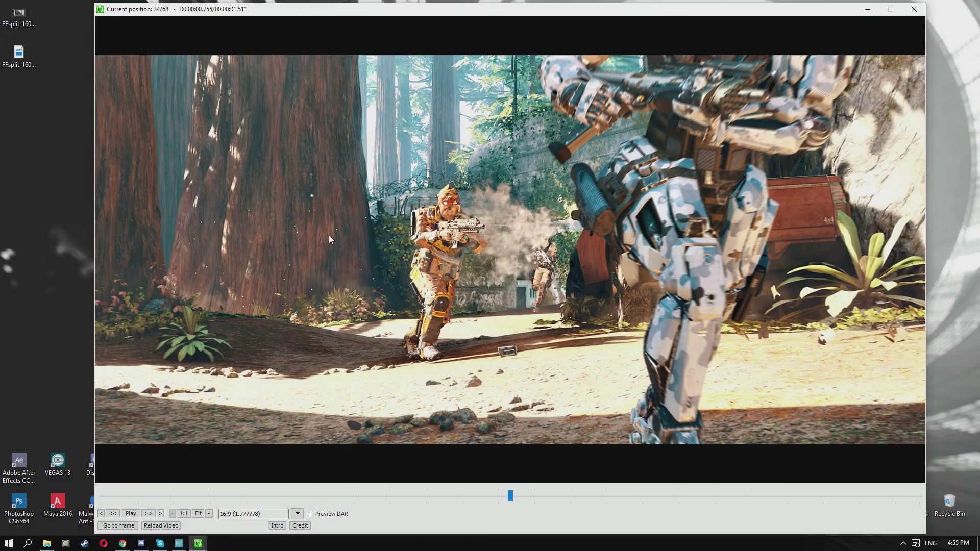
left_click(914, 9)
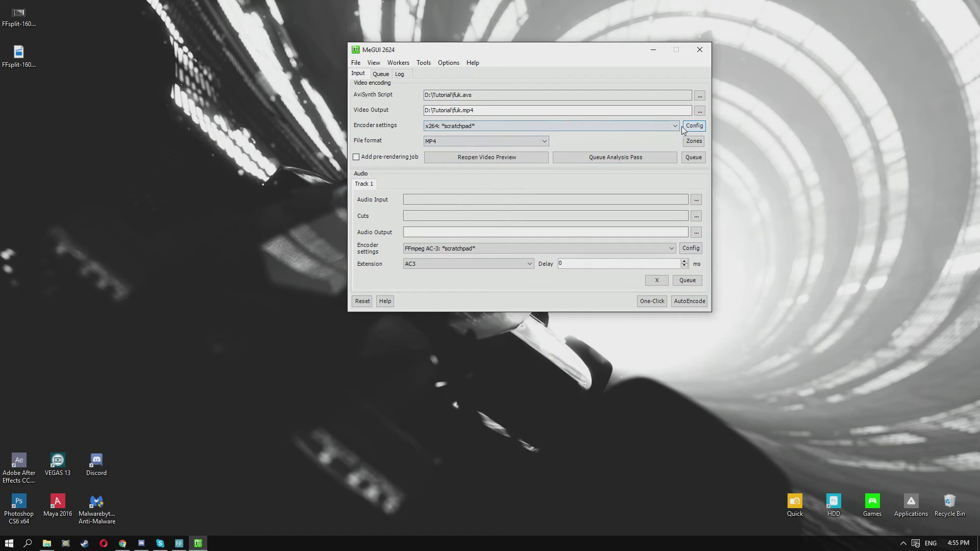
Step: In the x264 Config Main tab, confirm constant quality 10, Placebo preset, Film tuning and 10-bit encoding
left_click(707, 131)
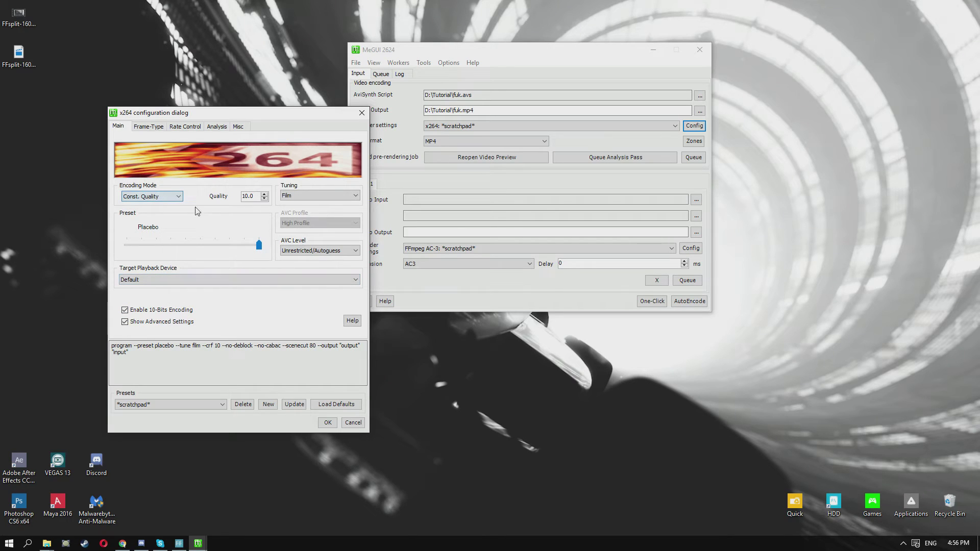
mouse_move(250, 196)
mouse_move(260, 249)
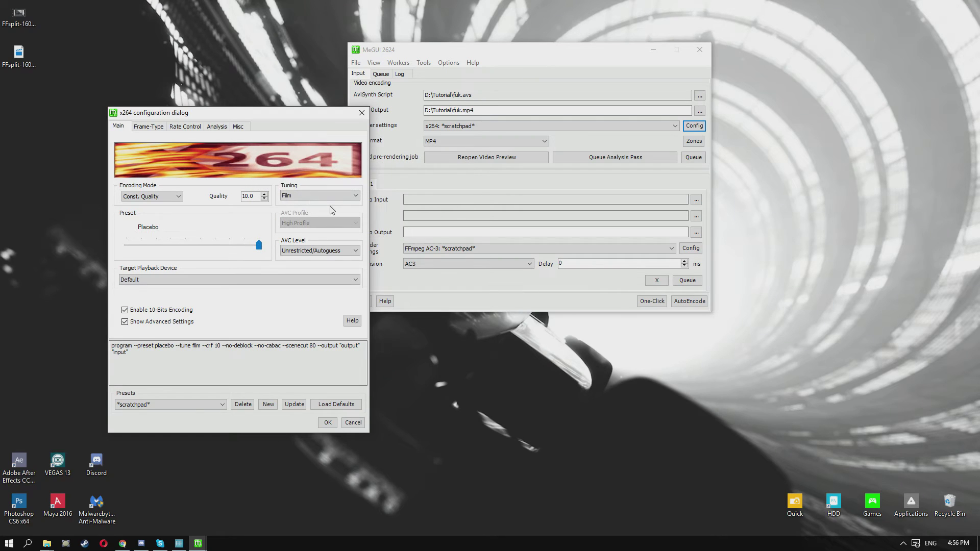
left_click(331, 197)
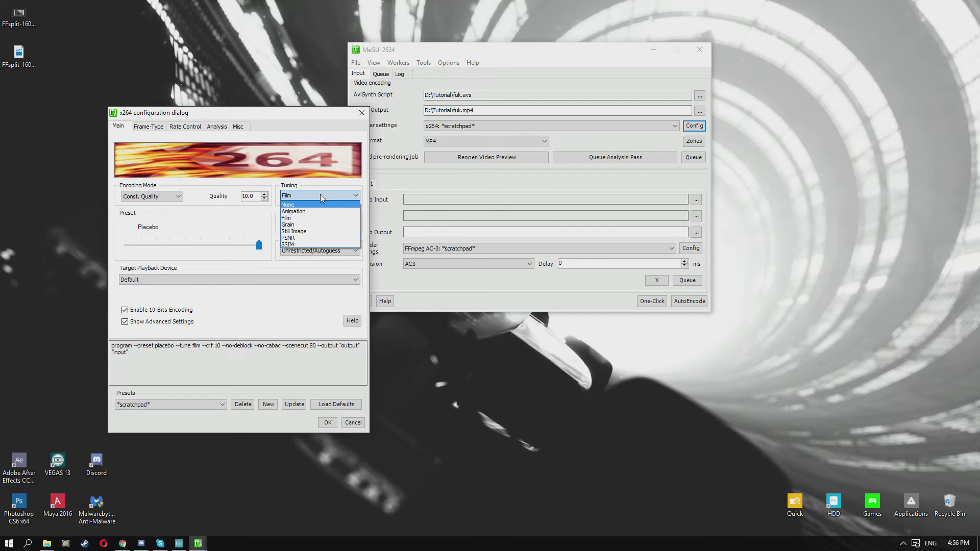
left_click(320, 195)
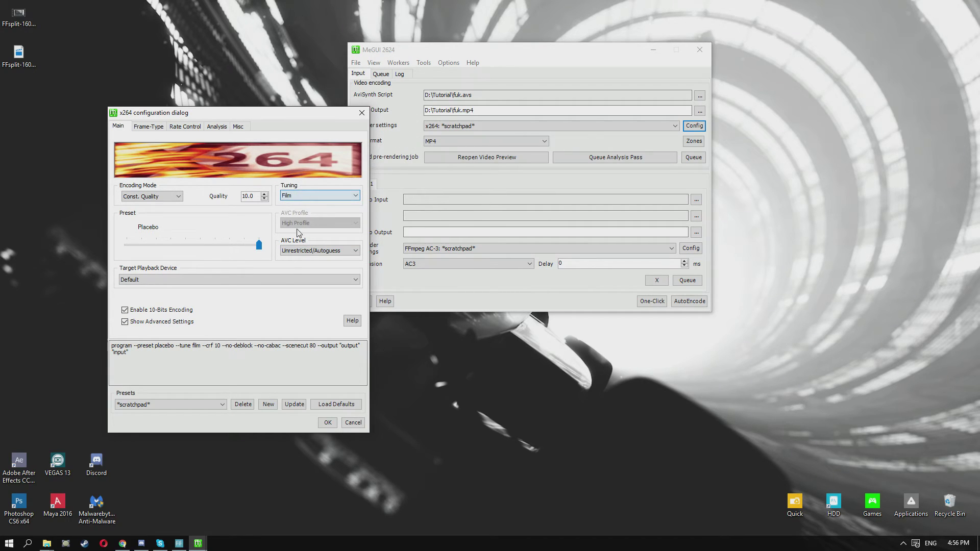
left_click(265, 363)
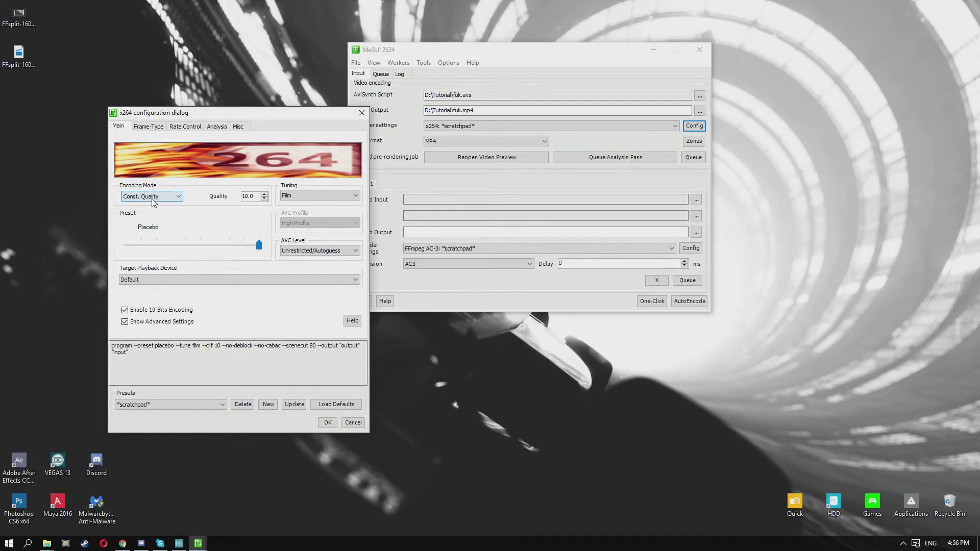
mouse_move(154, 203)
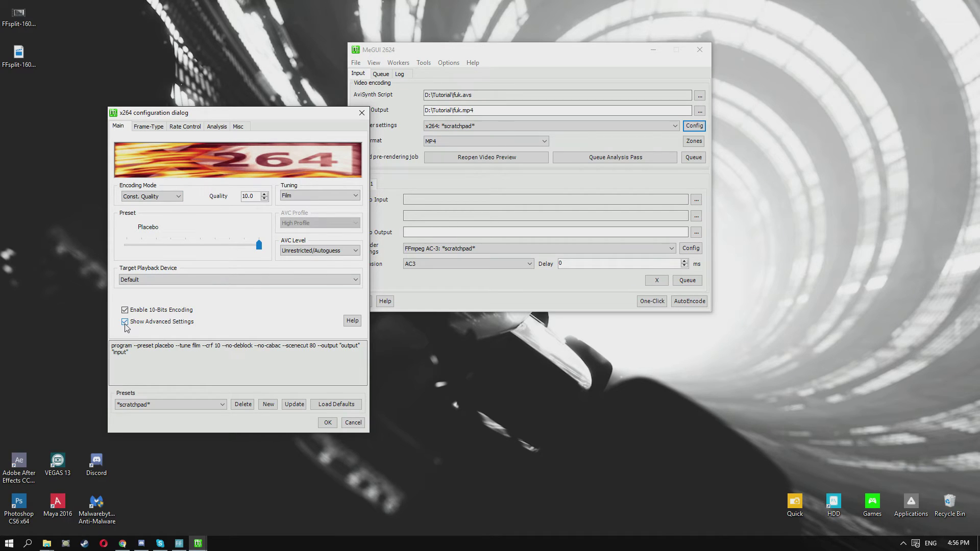
Step: Review the Frame-Type, Rate Control, Analysis and Misc x264 tabs, then accept with OK
left_click(148, 126)
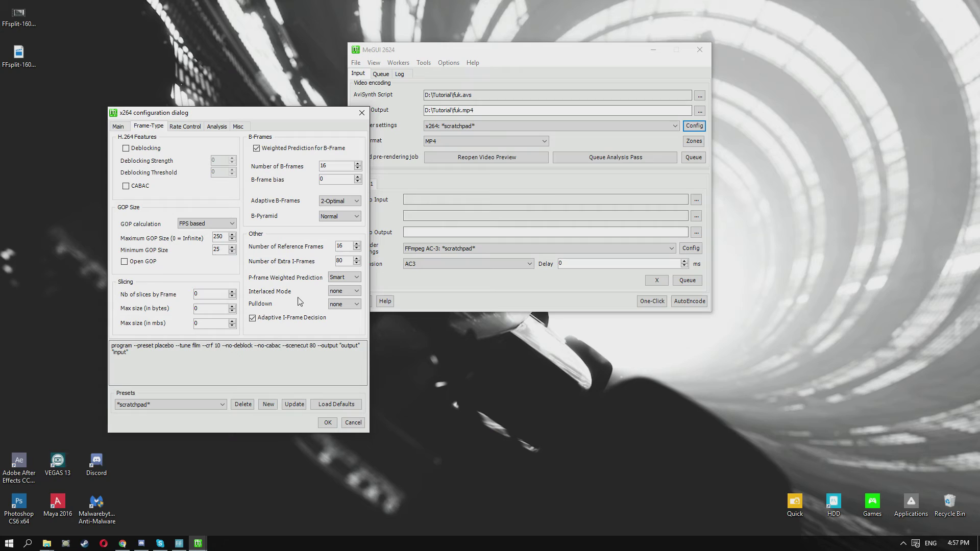
left_click(189, 128)
left_click(214, 129)
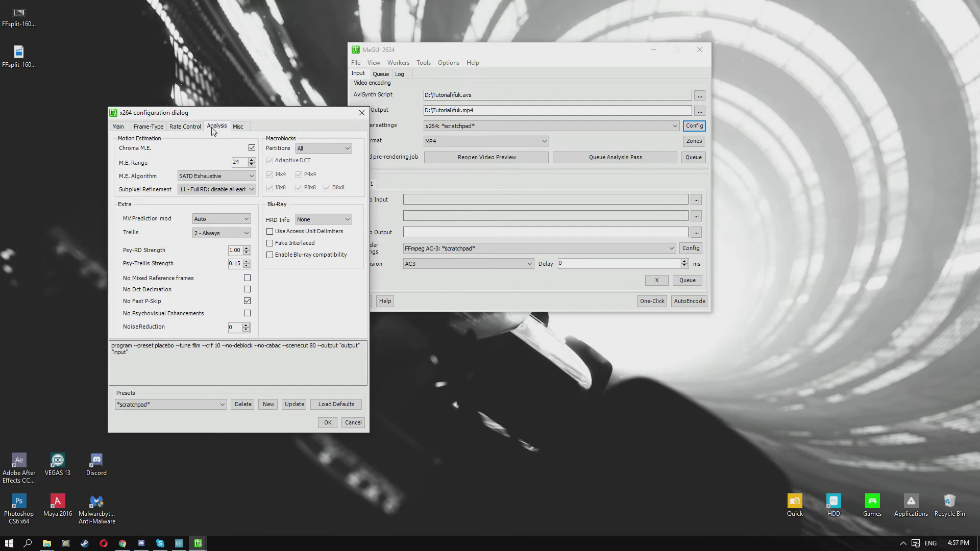
left_click(238, 128)
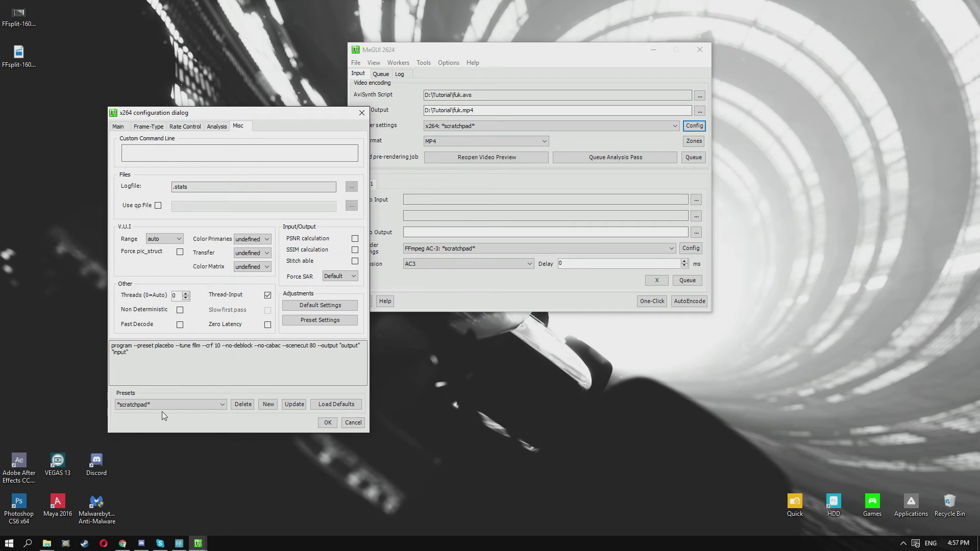
left_click(327, 423)
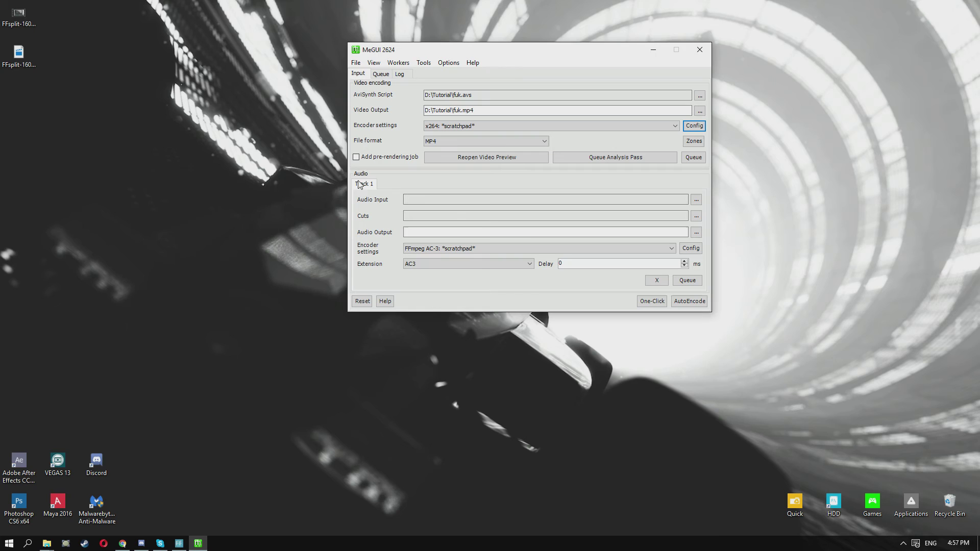
Step: Load D:\Tutorial\audio.wav as the audio input, giving audio.ac3 as output
left_click(696, 200)
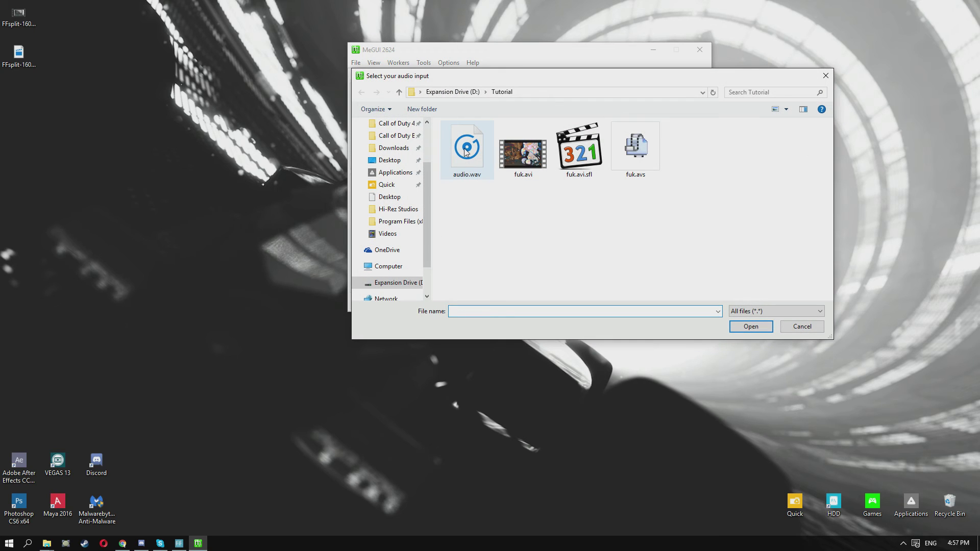
double_click(468, 149)
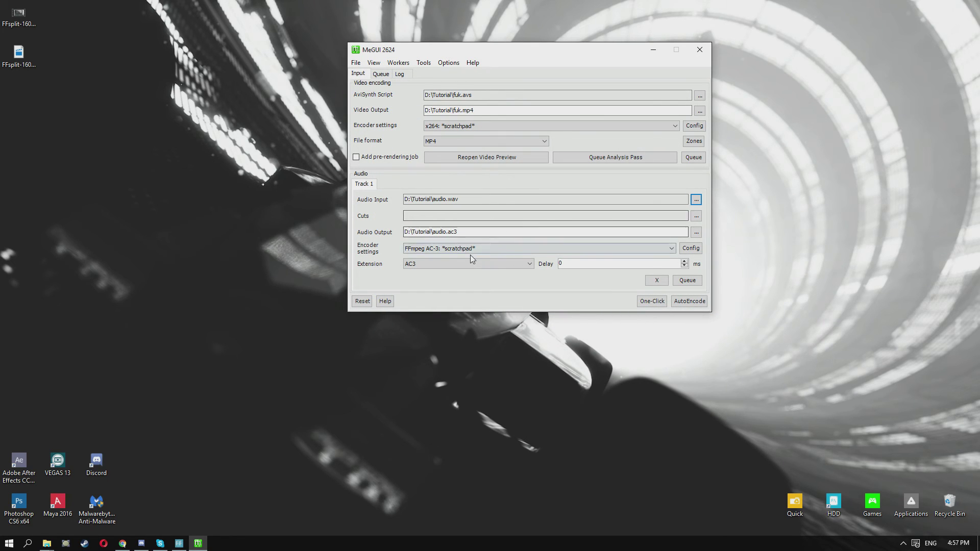
Step: Keep the FFmpeg AC-3 audio encoder bitrate at 192 kbps and confirm its settings
left_click(691, 248)
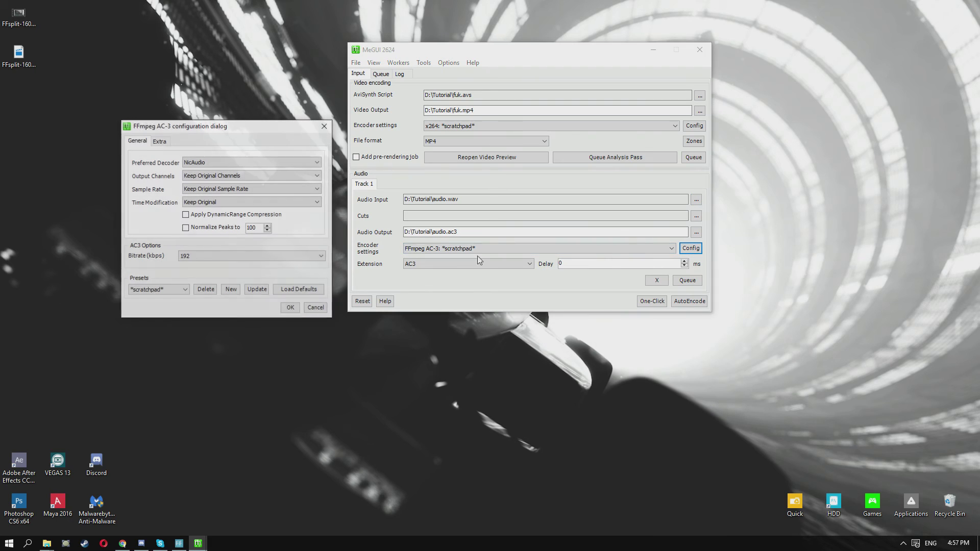
left_click(209, 255)
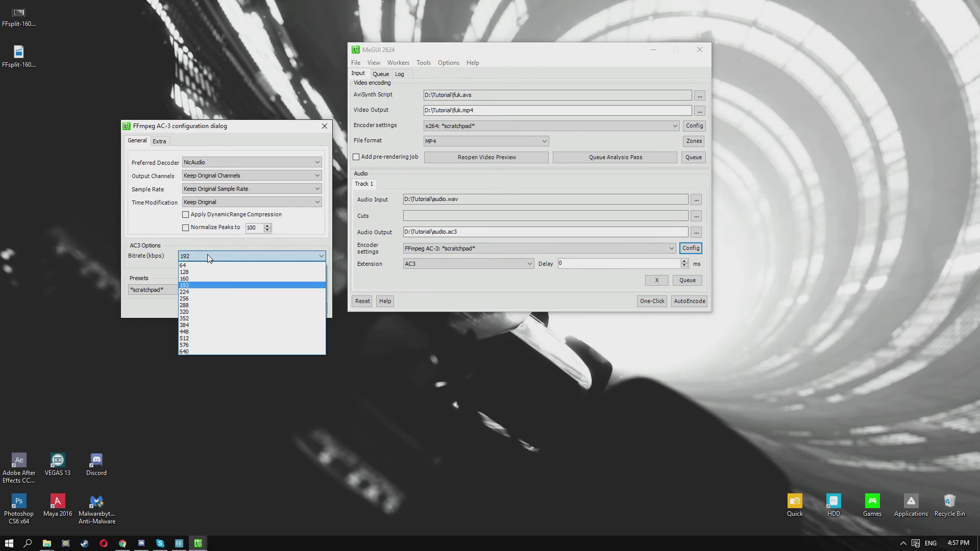
left_click(200, 286)
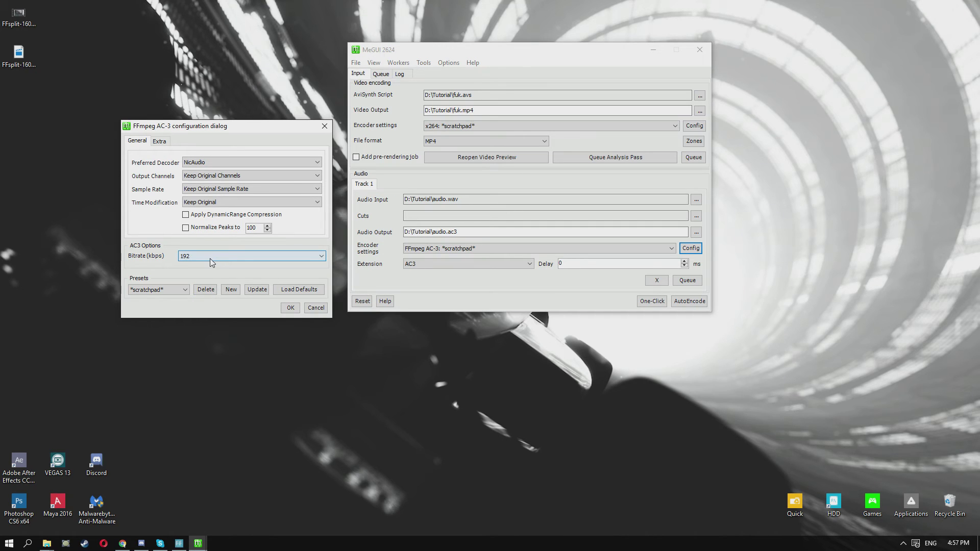
left_click(291, 308)
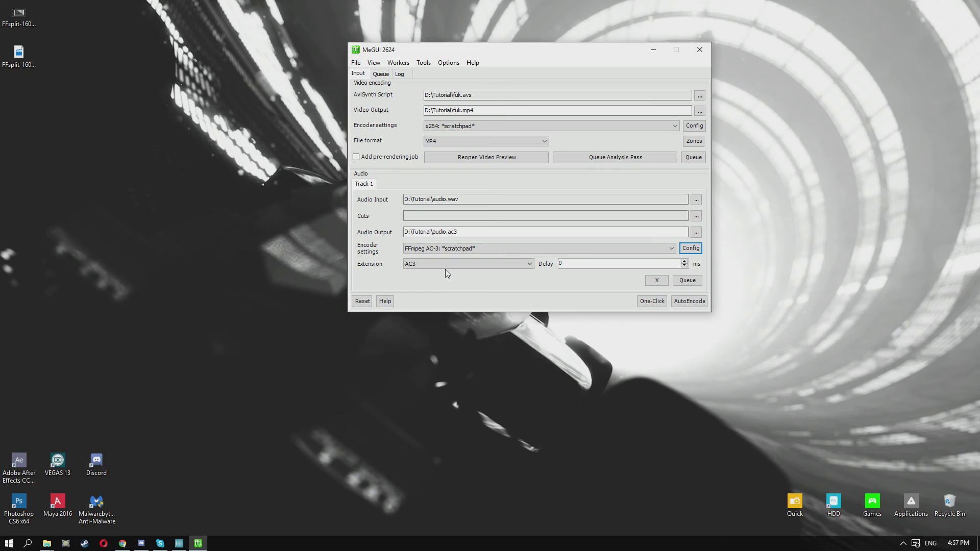
Step: Queue an AutoEncode with No Target Size, writing fuk-muxed.mp4 to the Desktop
left_click(684, 301)
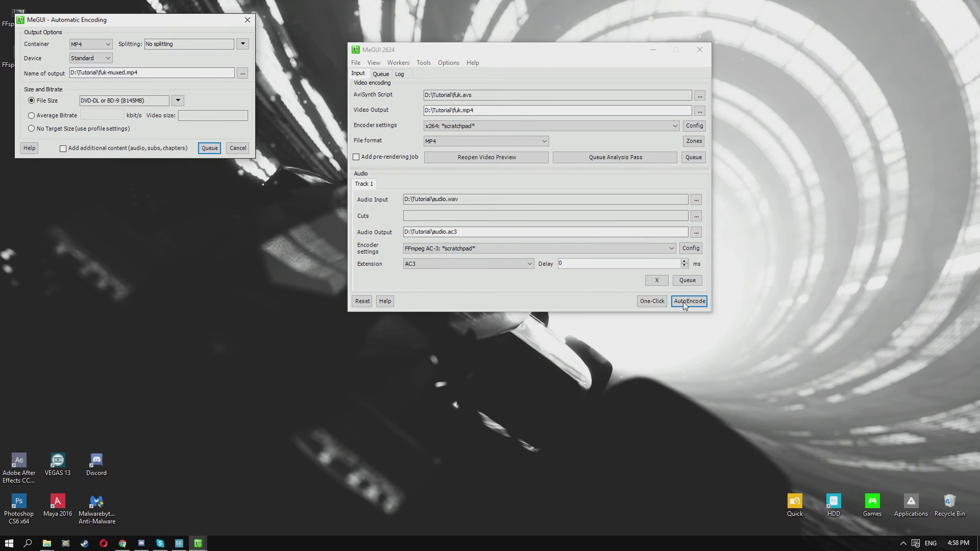
left_click(45, 129)
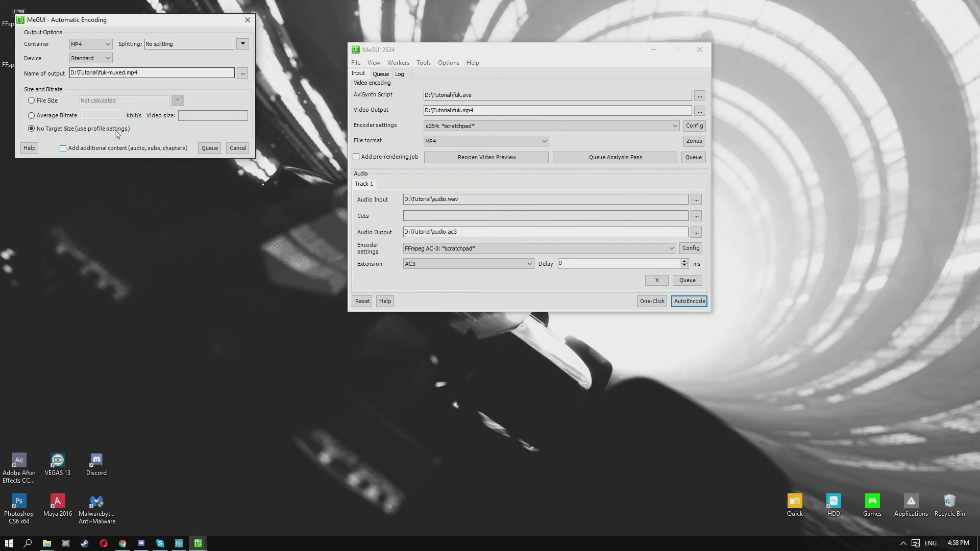
left_click(242, 73)
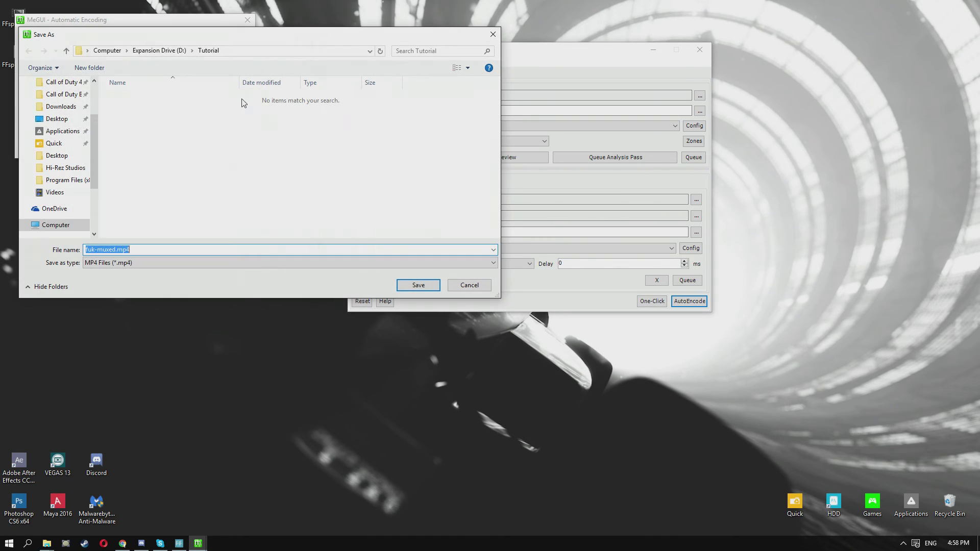
left_click(57, 119)
left_click(418, 285)
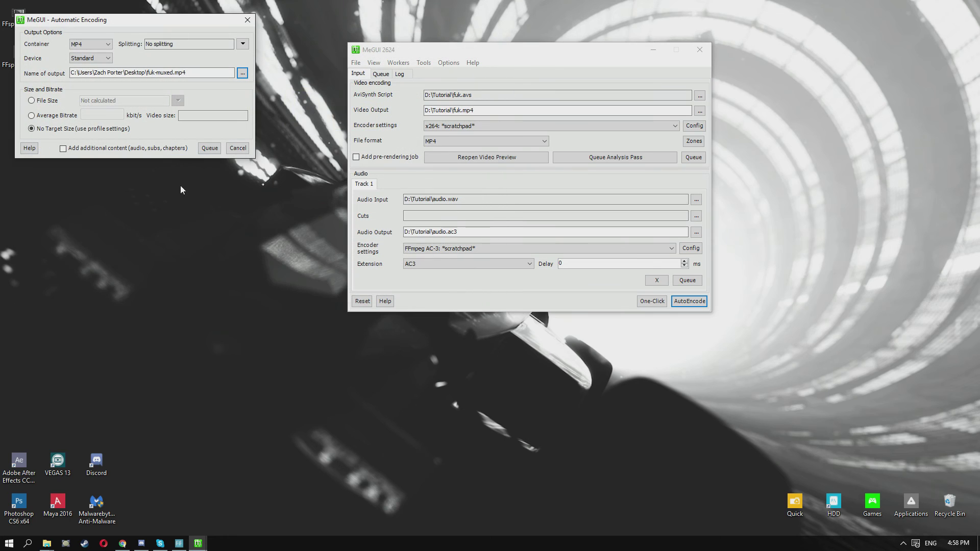
left_click(208, 148)
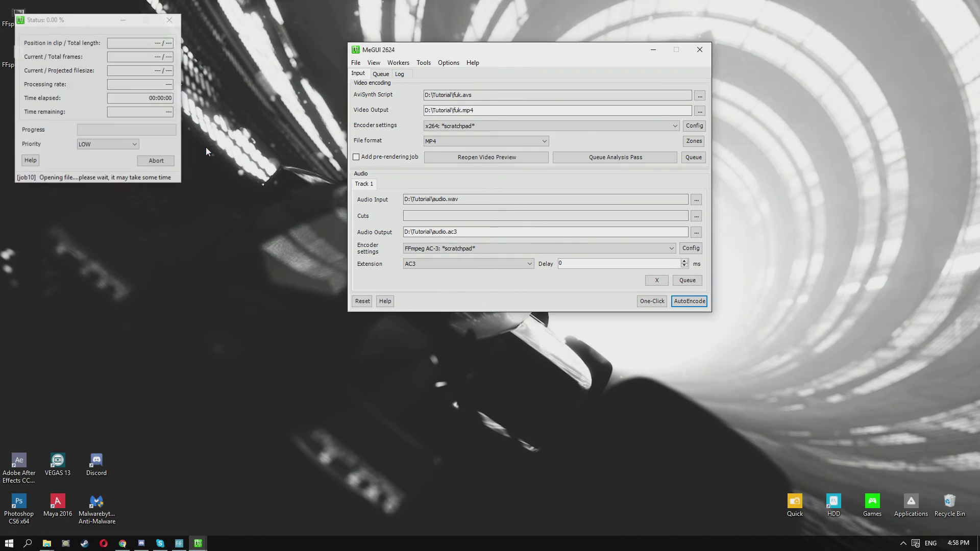
Step: Raise the encoding job's priority to HIGH, accepting the warning
left_click(102, 146)
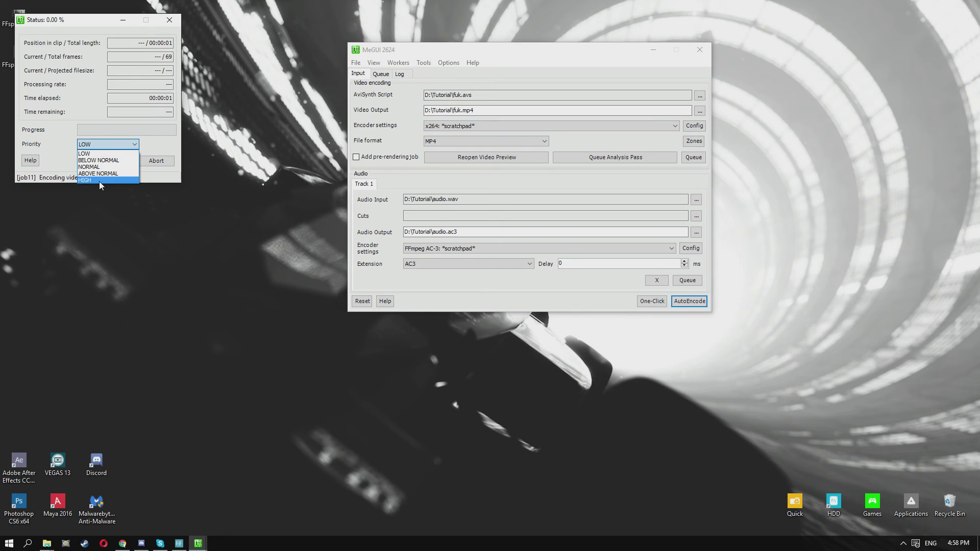
left_click(98, 182)
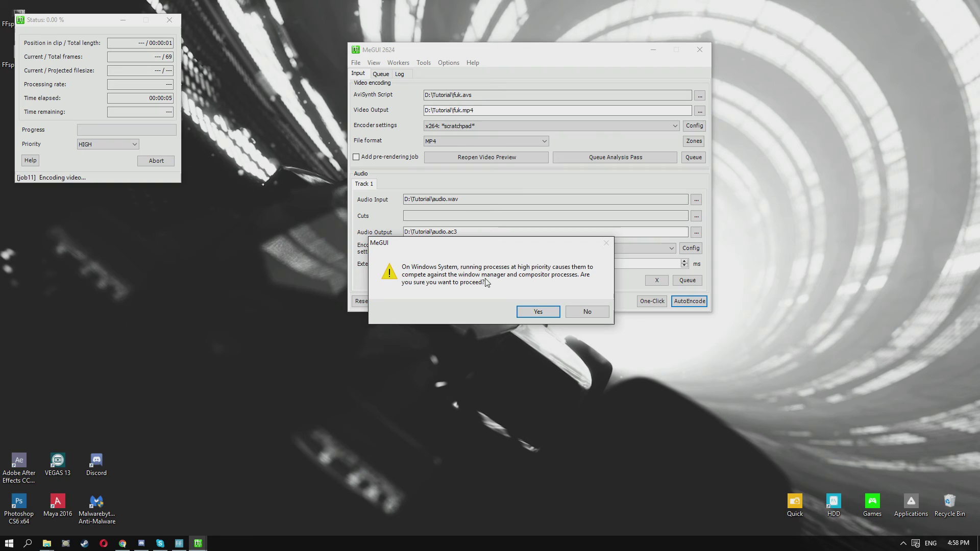
left_click(531, 314)
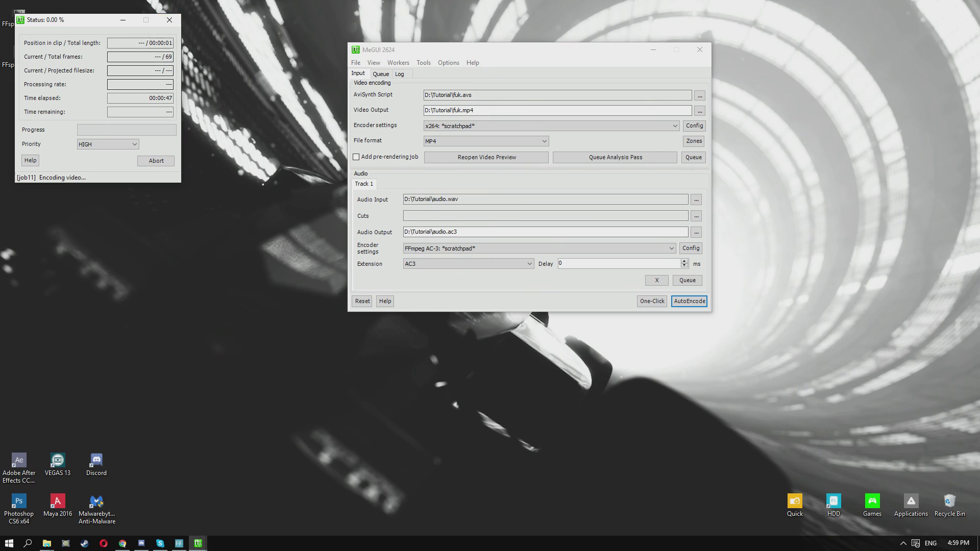
Step: Close the Status window, then dismiss both 'Job in progress' warnings when closing MeGUI
left_click(164, 23)
left_click(699, 50)
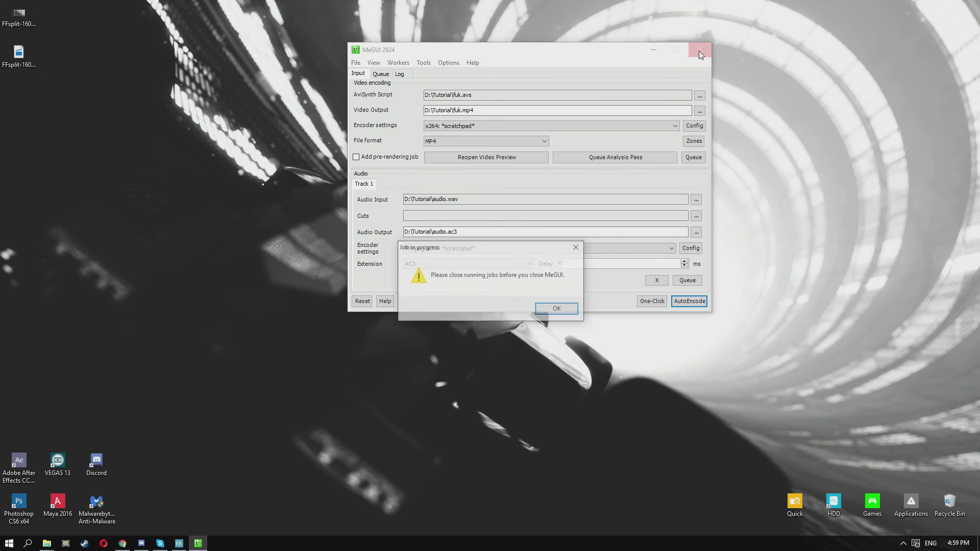
left_click(558, 309)
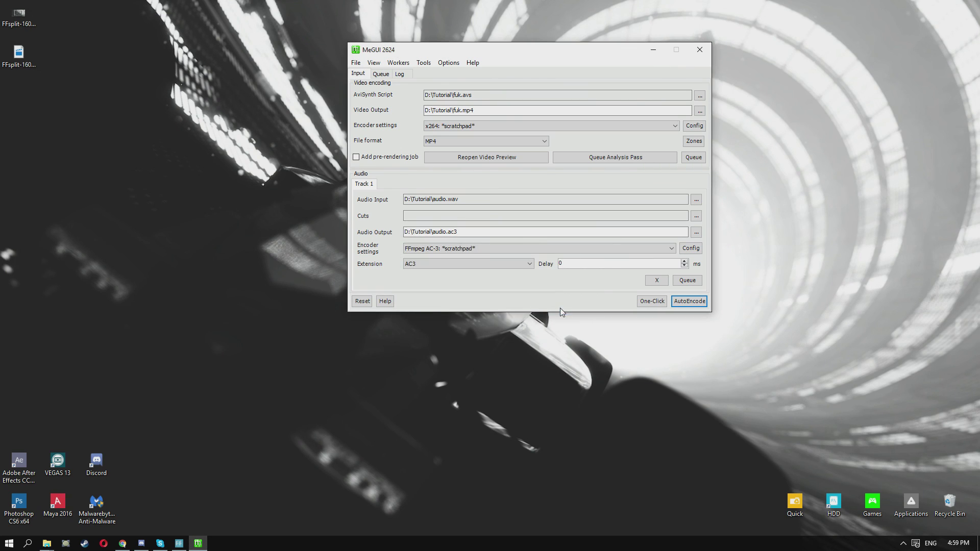
left_click(700, 49)
left_click(556, 309)
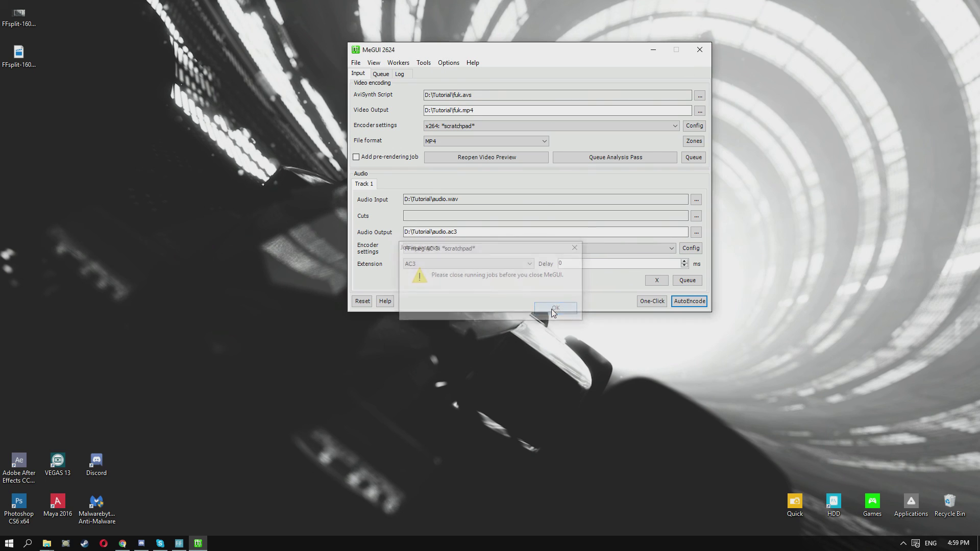